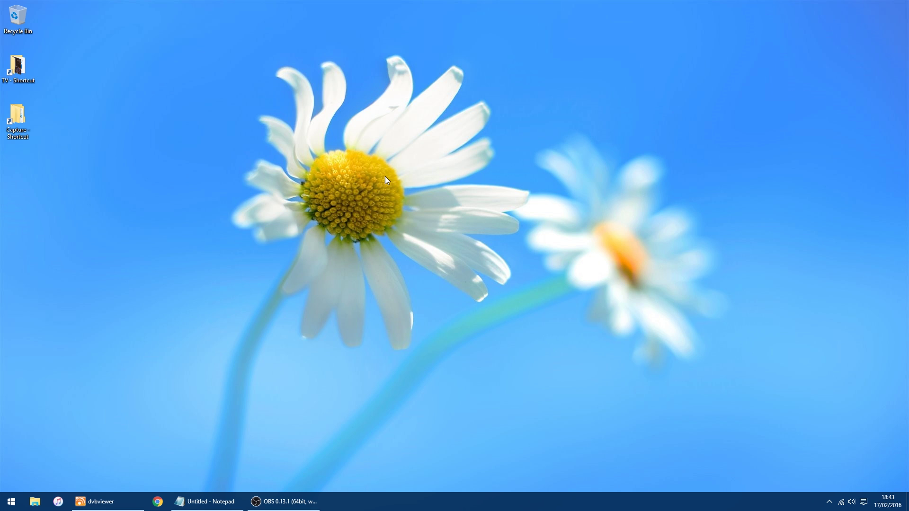
# Look inside the first PS4 recording folder under Capture > EGC_Library, then close it
pyautogui.doubleClick(19, 116)
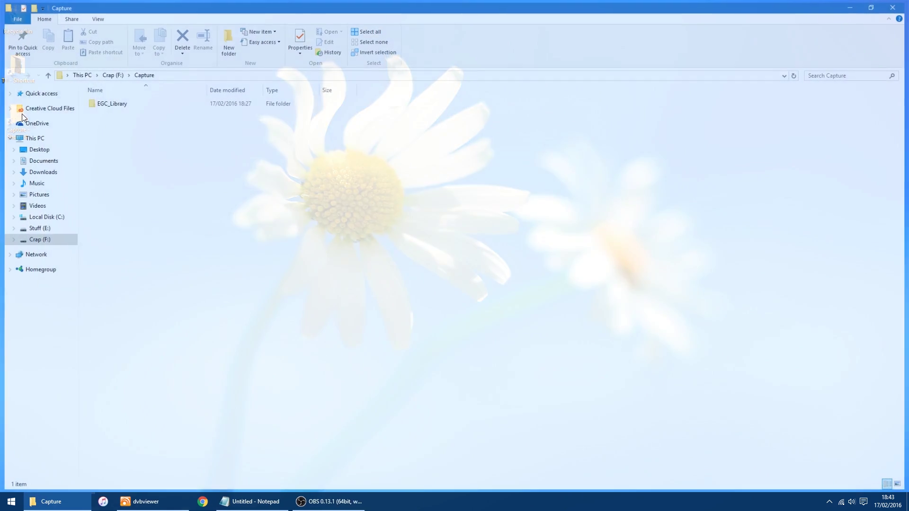
pyautogui.doubleClick(116, 104)
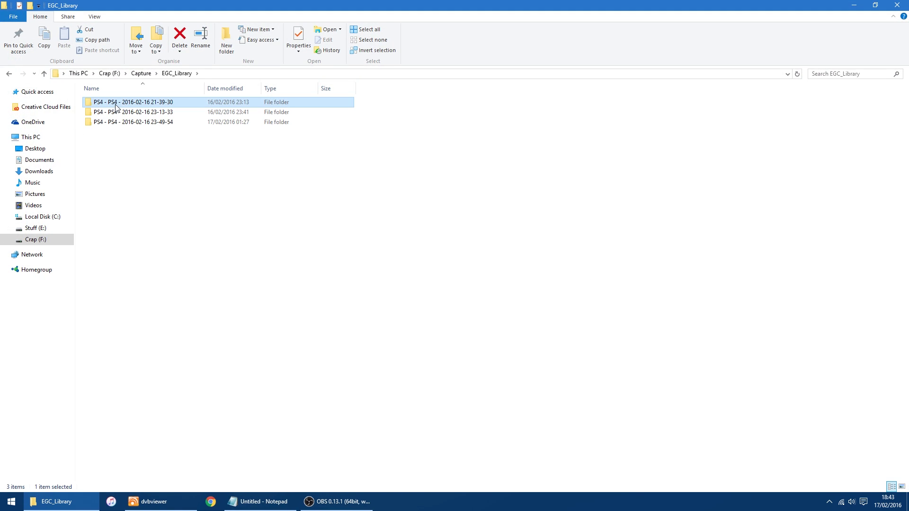
pyautogui.doubleClick(115, 103)
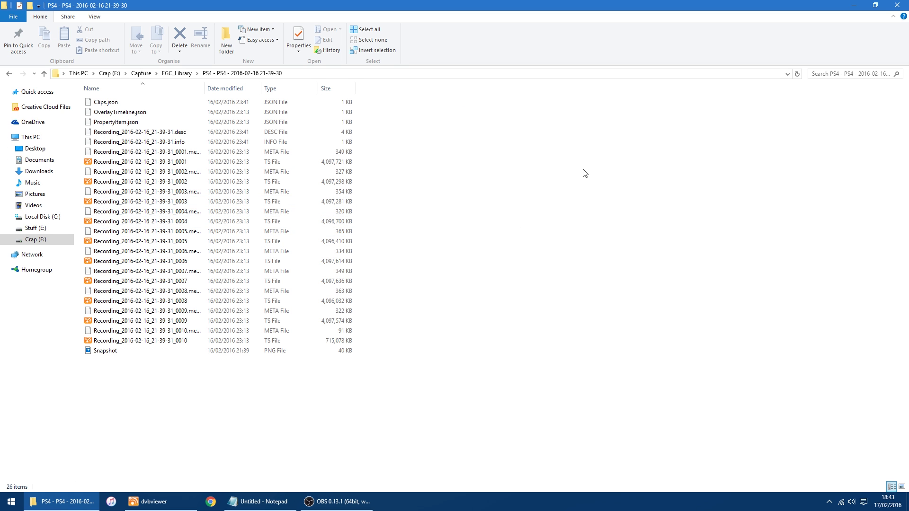
pyautogui.click(897, 5)
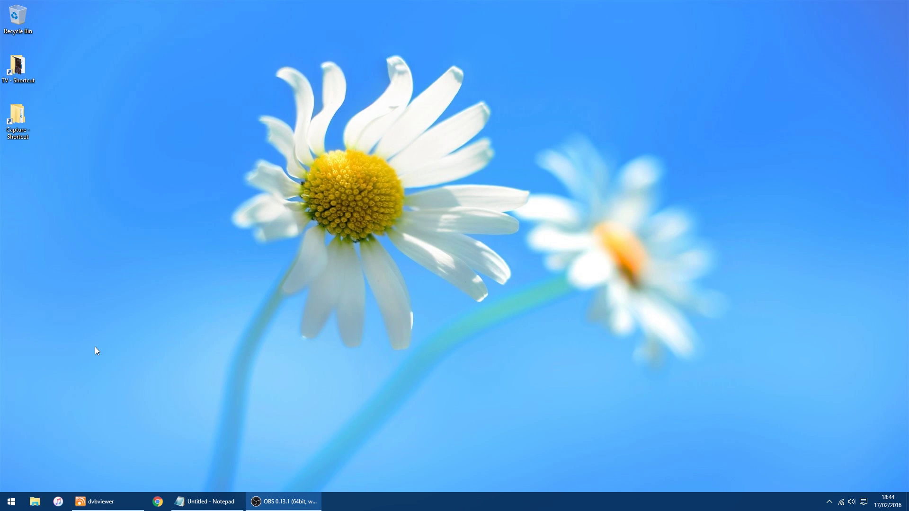
# Start a new blank Notepad document beside the existing notes window
pyautogui.click(11, 501)
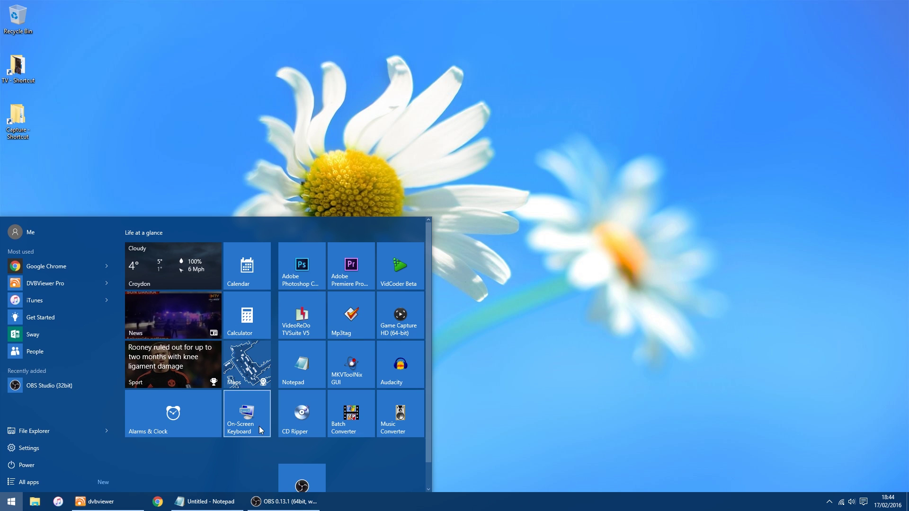
pyautogui.click(300, 366)
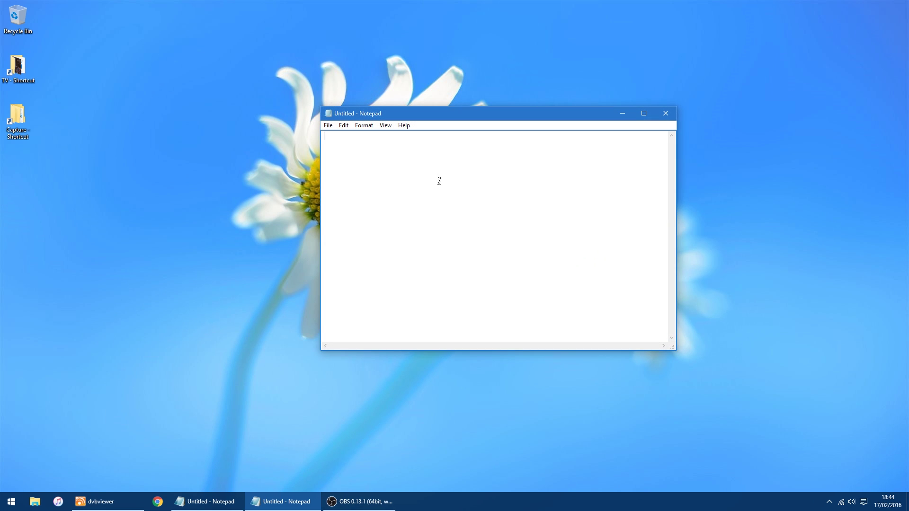
pyautogui.moveTo(504, 112); pyautogui.dragTo(480, 121)
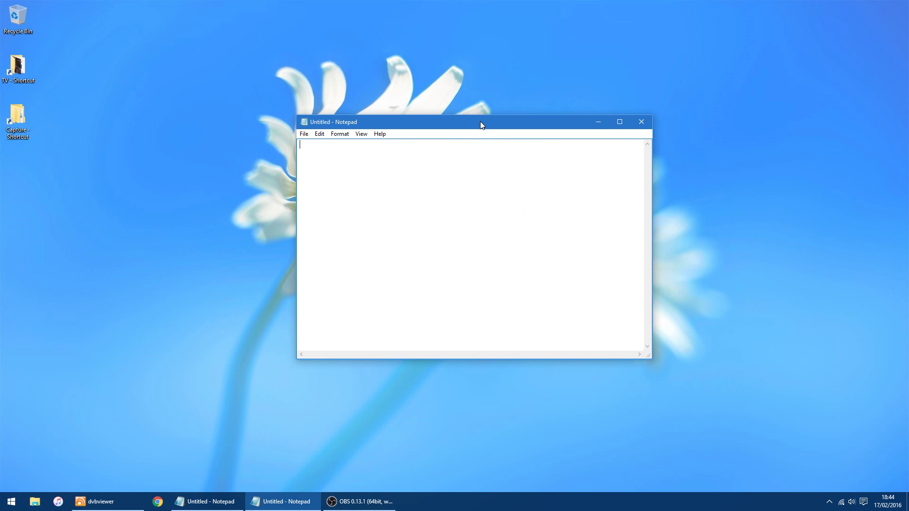
pyautogui.click(205, 497)
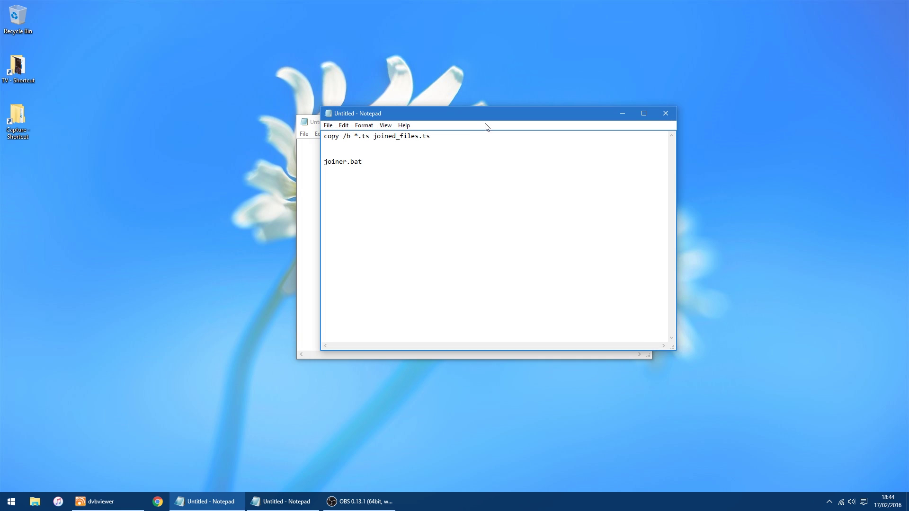
pyautogui.moveTo(494, 118); pyautogui.dragTo(249, 209)
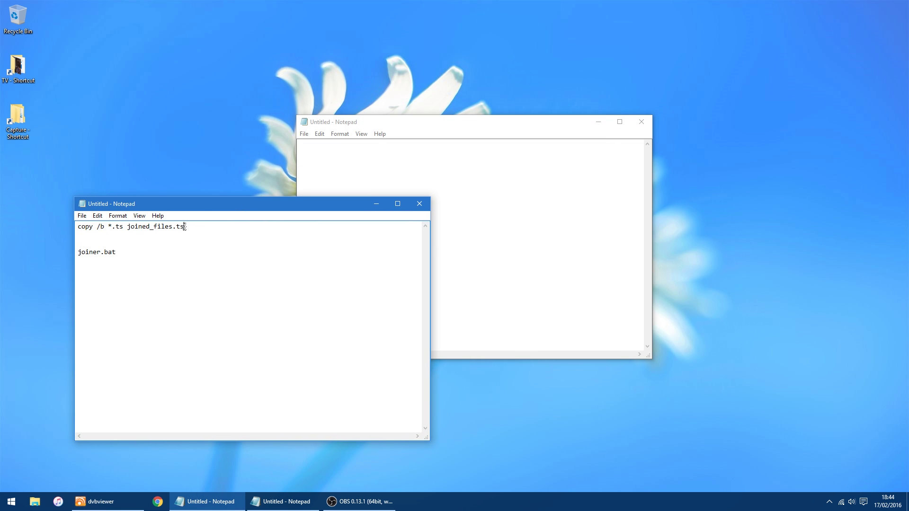
# Copy the line 'copy /b *.ts joined_files.ts' from the notes into the new document
pyautogui.moveTo(184, 226); pyautogui.dragTo(75, 228)
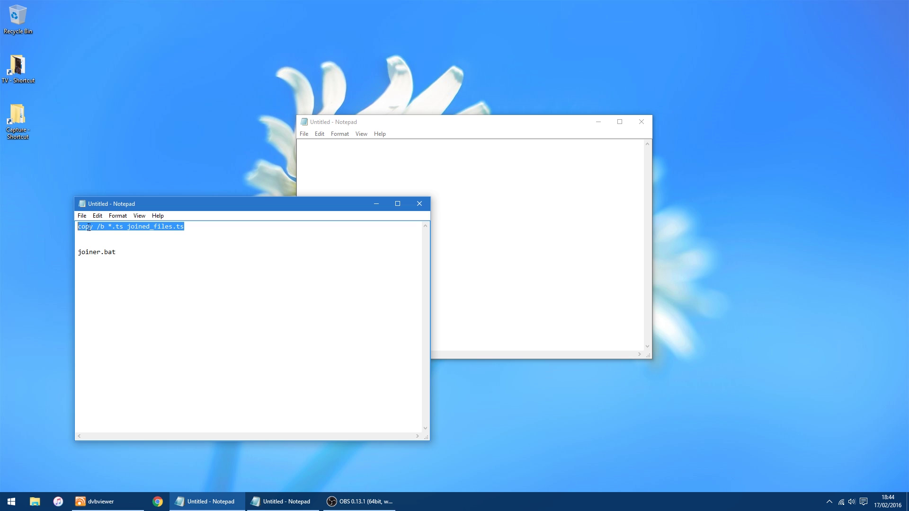
pyautogui.rightClick(89, 227)
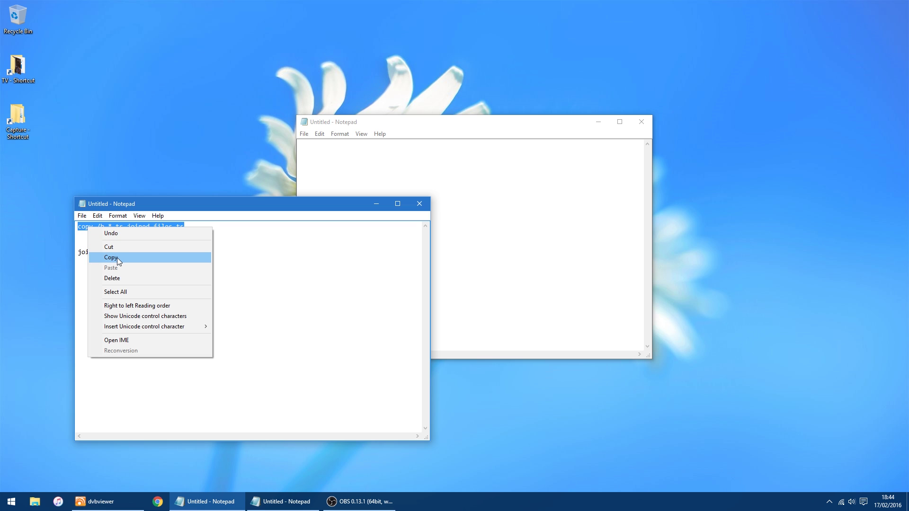
pyautogui.click(111, 258)
pyautogui.click(314, 163)
pyautogui.rightClick(314, 164)
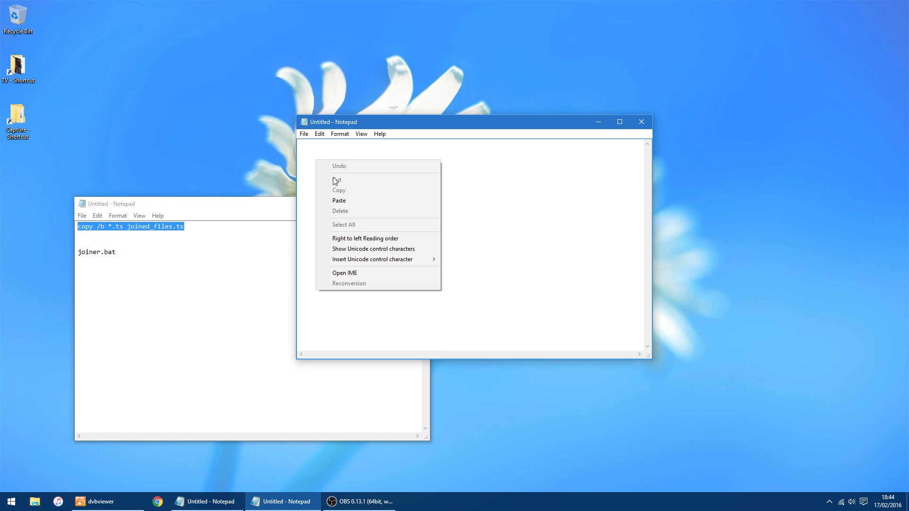
pyautogui.click(345, 200)
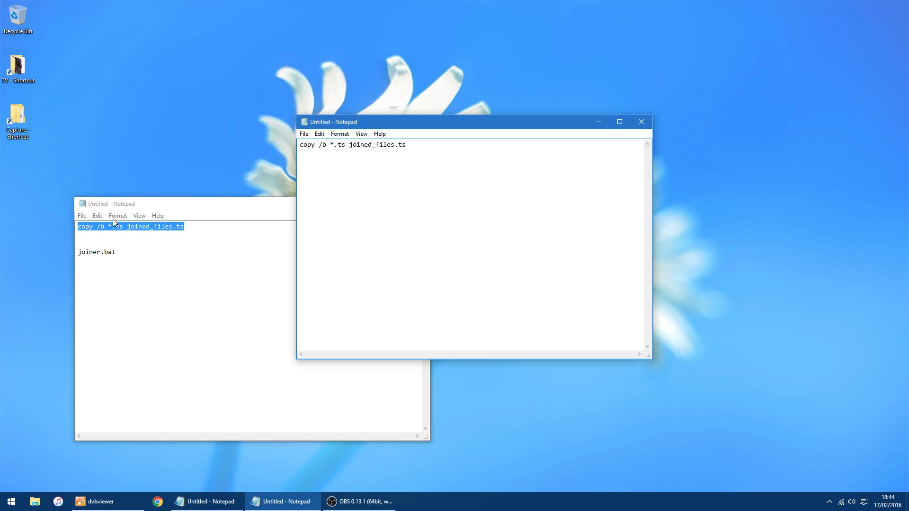
# Copy the text 'joiner.bat' from the notes, then minimise the notes window
pyautogui.click(122, 252)
pyautogui.moveTo(120, 253); pyautogui.dragTo(76, 252)
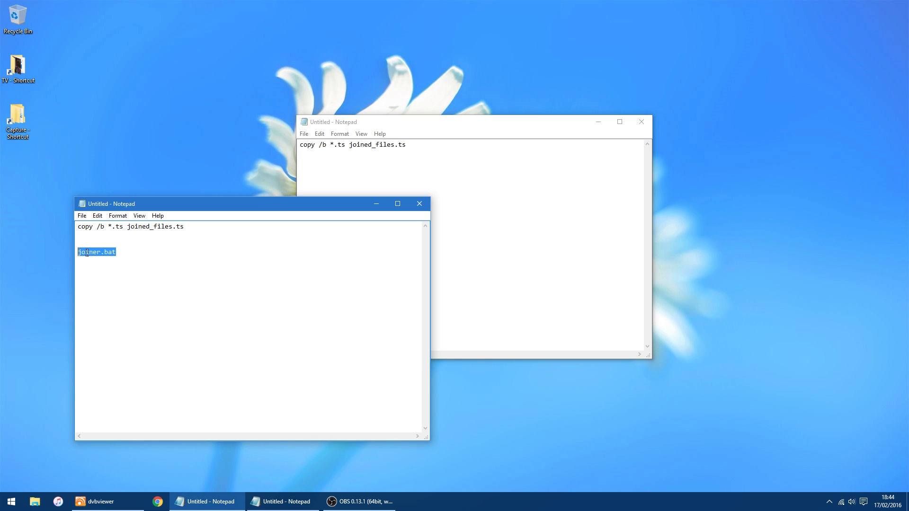
pyautogui.rightClick(87, 252)
pyautogui.click(120, 283)
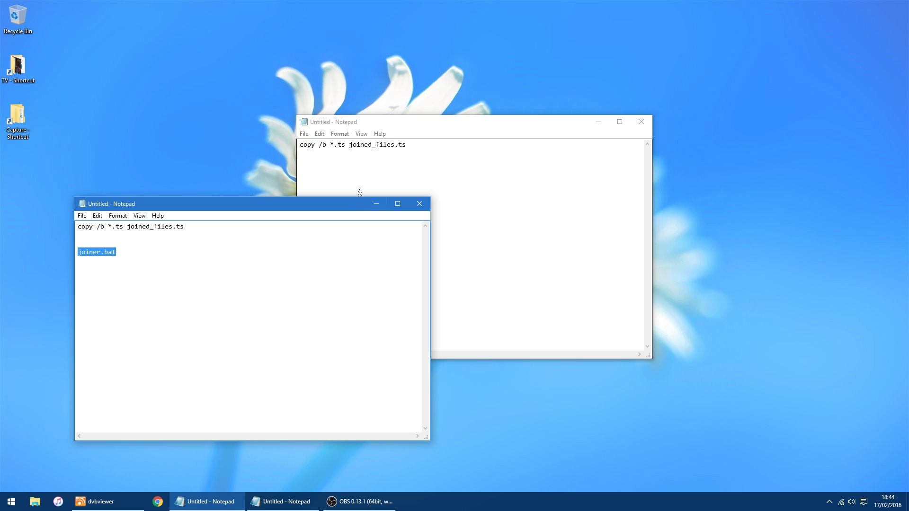
pyautogui.click(376, 203)
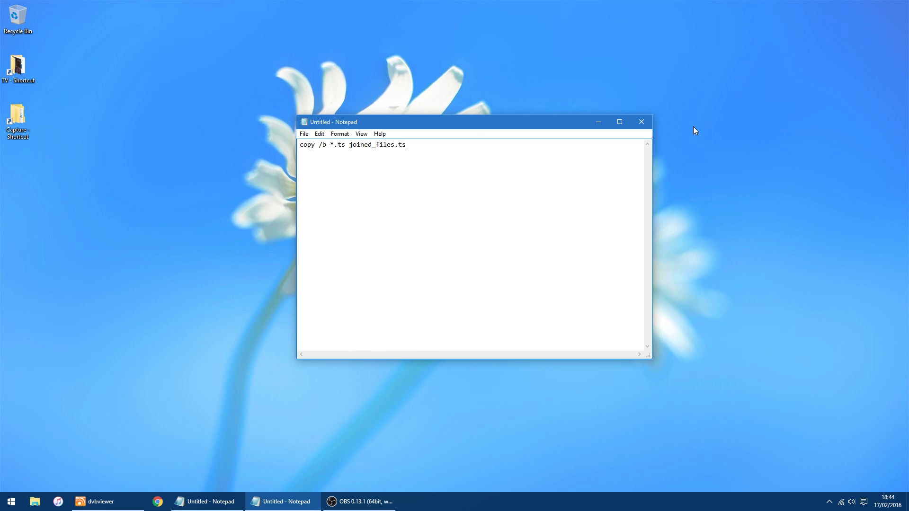
# Save the new document under the name joiner.bat with file type All Files
pyautogui.click(649, 122)
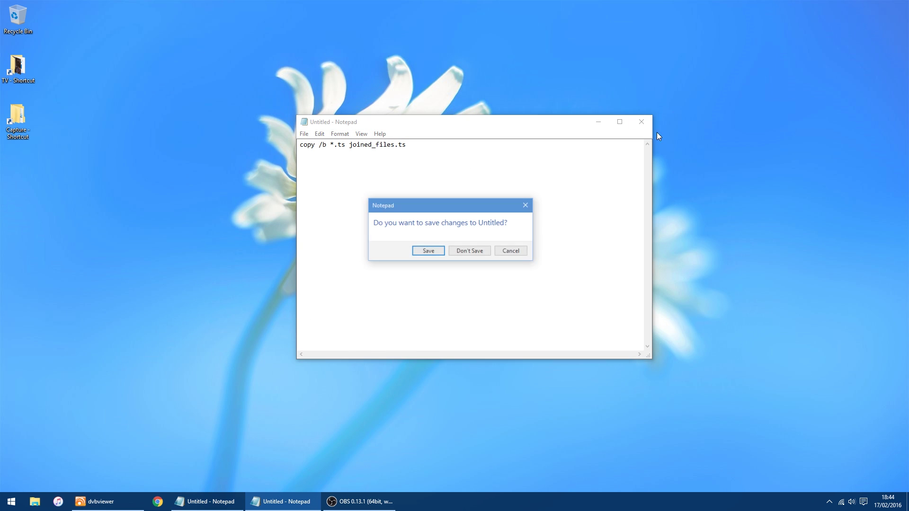
pyautogui.click(425, 254)
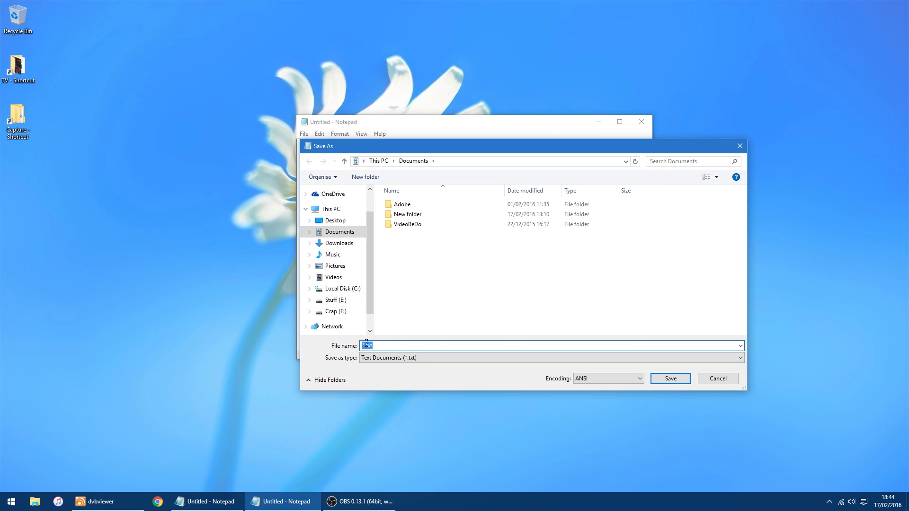
pyautogui.rightClick(368, 345)
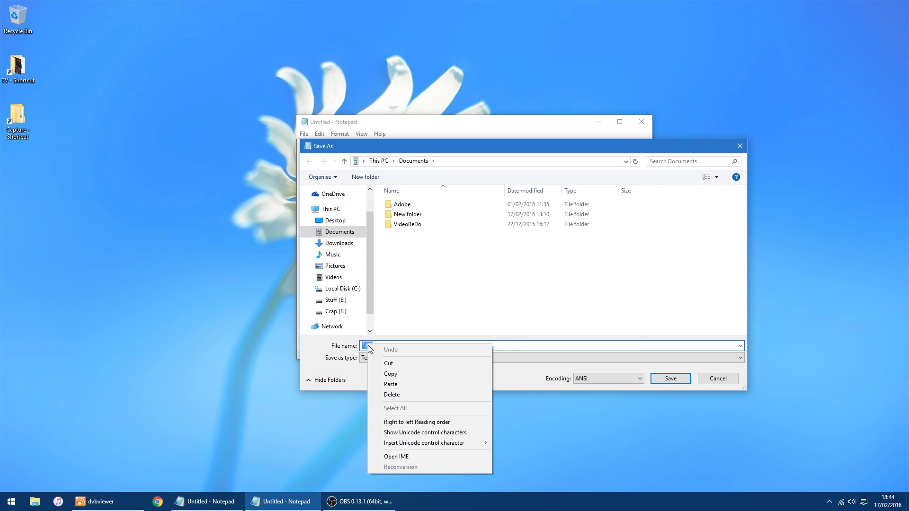
pyautogui.click(408, 384)
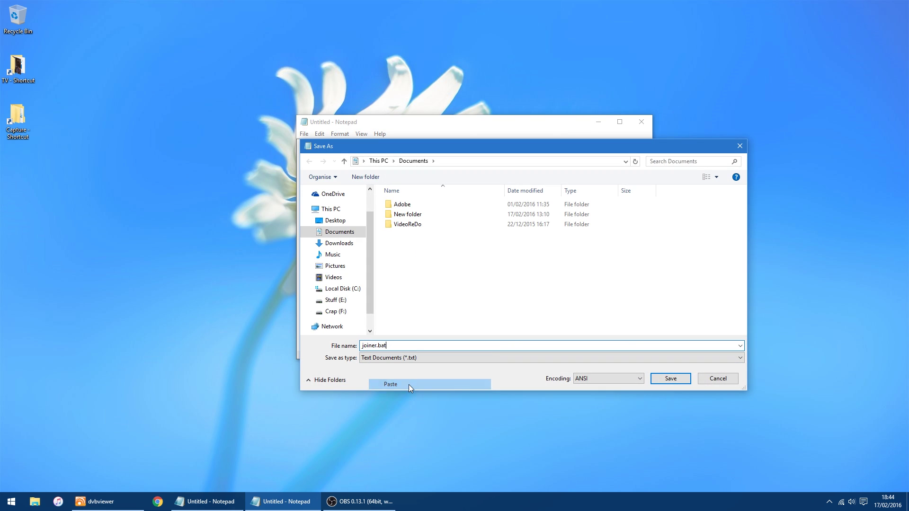
pyautogui.click(395, 358)
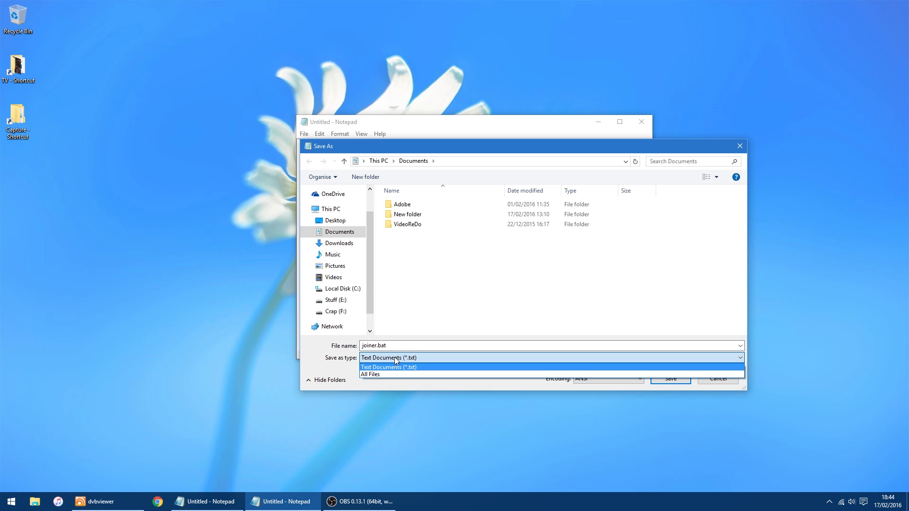
pyautogui.click(375, 374)
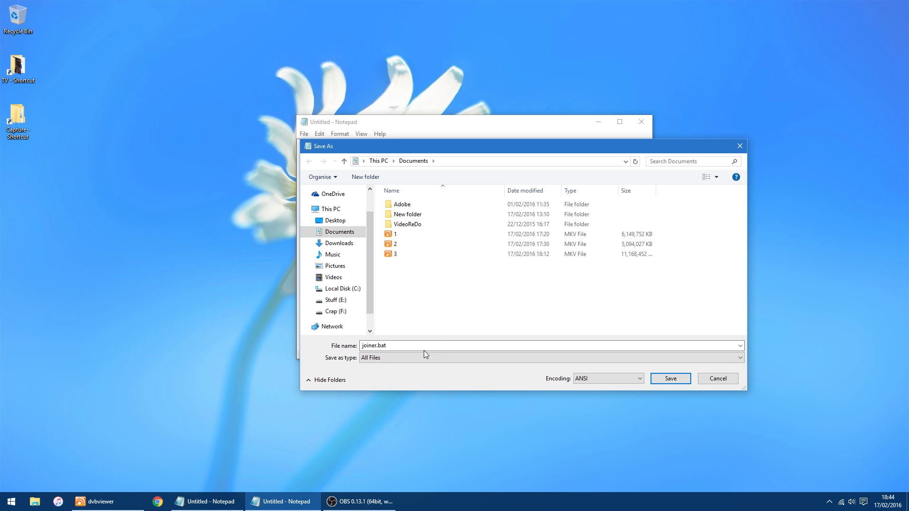
# Create a New folder in Videos and save joiner.bat inside it
pyautogui.click(335, 278)
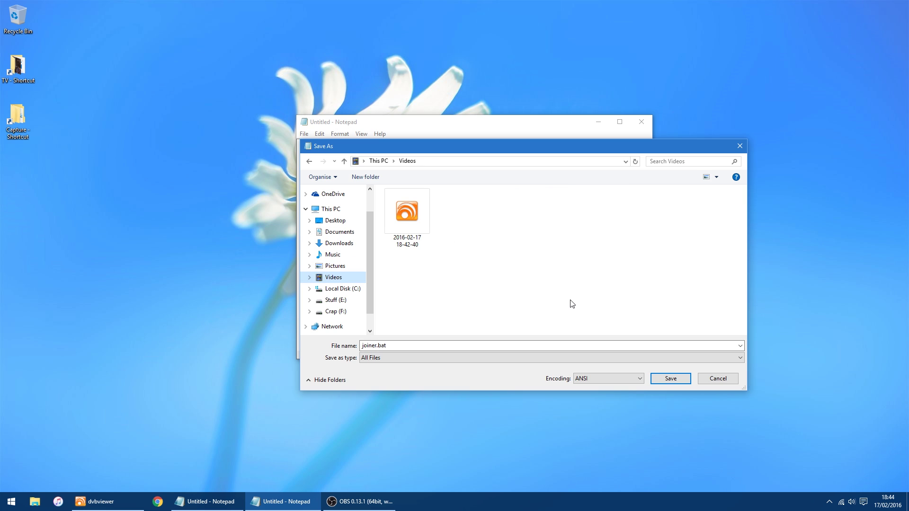
pyautogui.rightClick(469, 256)
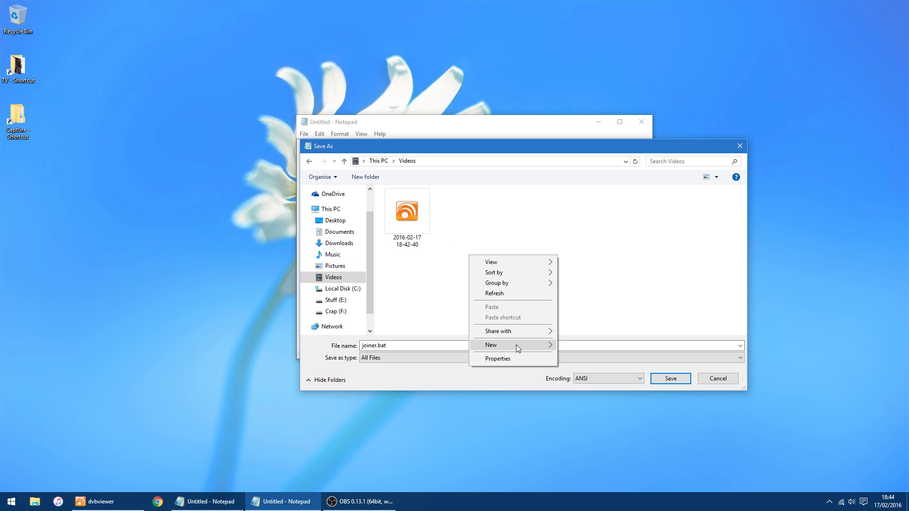
pyautogui.moveTo(518, 346)
pyautogui.click(579, 346)
pyautogui.click(555, 278)
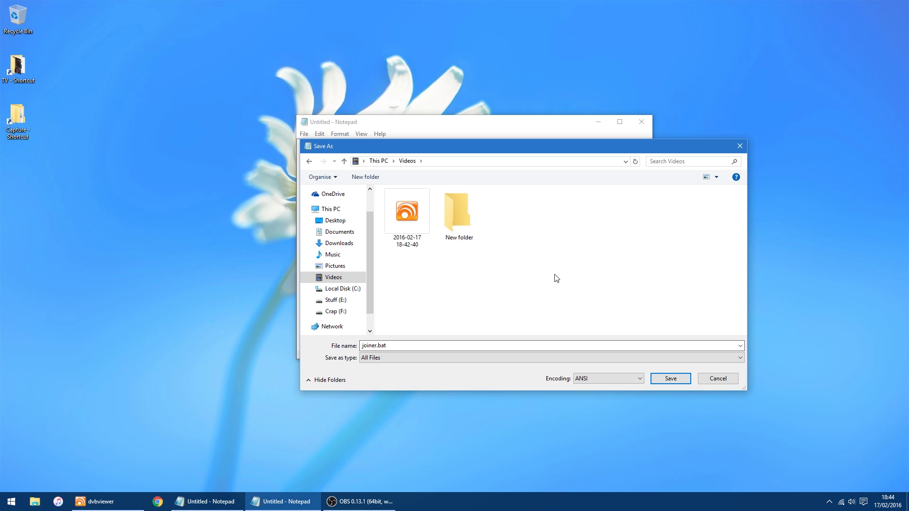
pyautogui.doubleClick(467, 218)
pyautogui.click(661, 380)
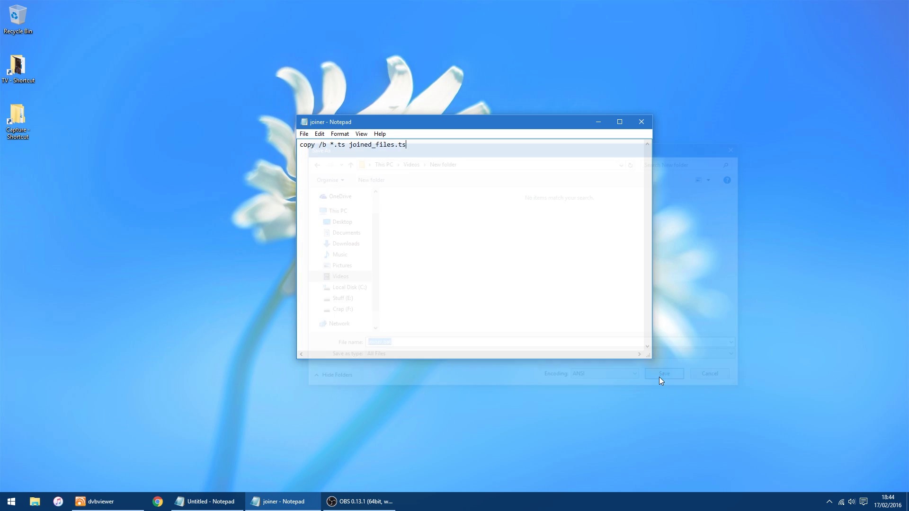
# Close joiner.bat, copy the joiner file from Videos > New folder, and close Explorer
pyautogui.click(641, 122)
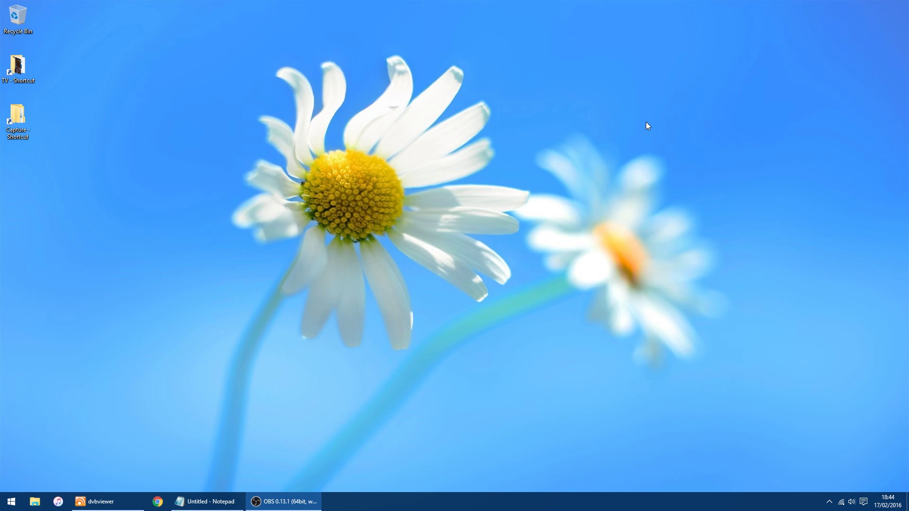
pyautogui.click(35, 501)
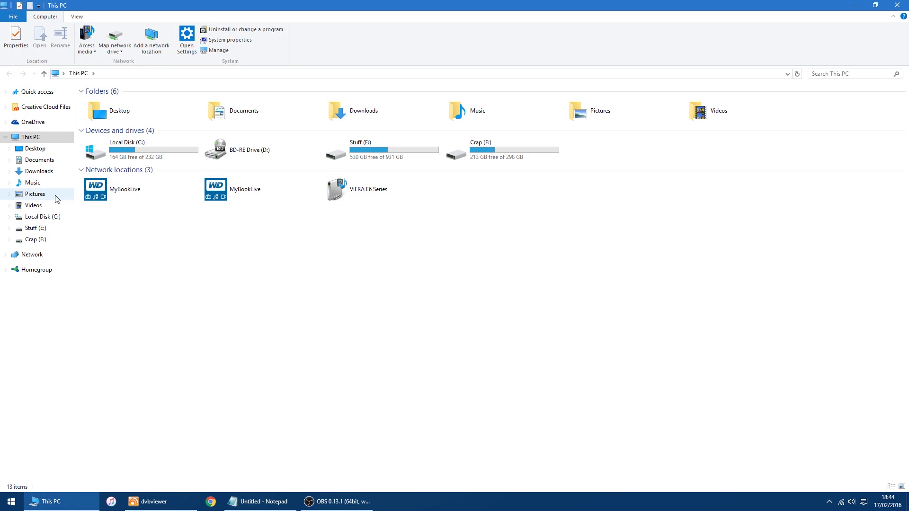
pyautogui.click(43, 209)
pyautogui.doubleClick(108, 115)
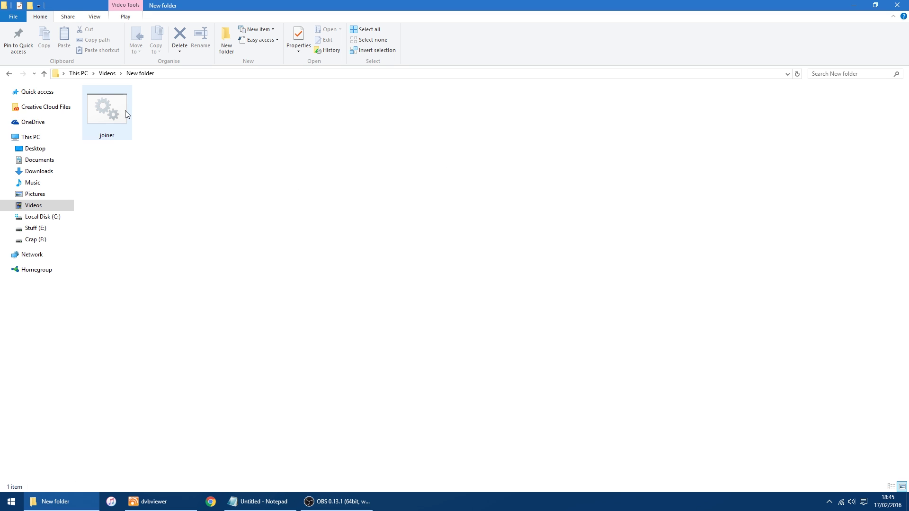
pyautogui.rightClick(114, 116)
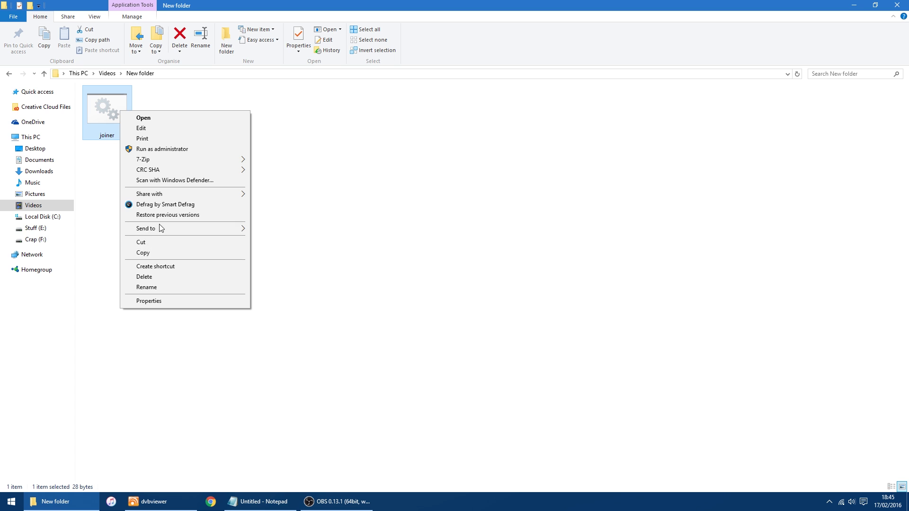
pyautogui.click(152, 253)
pyautogui.click(904, 4)
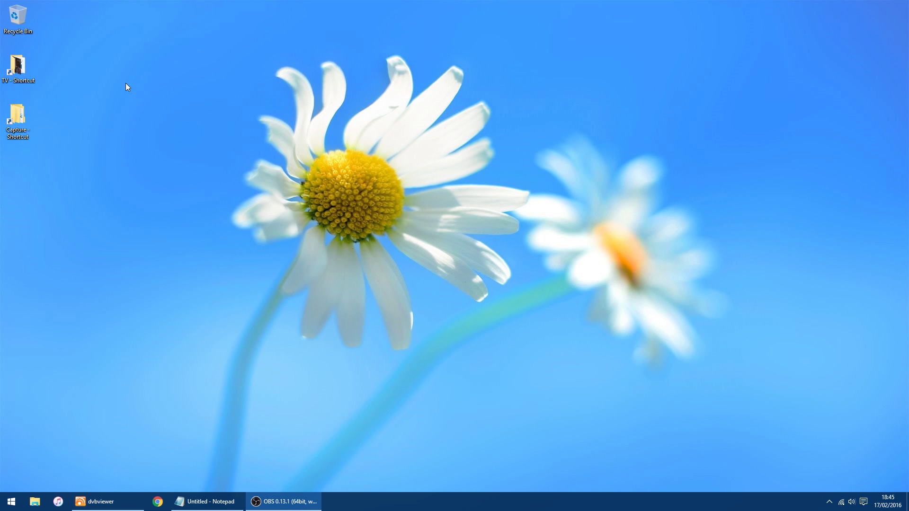
pyautogui.doubleClick(17, 118)
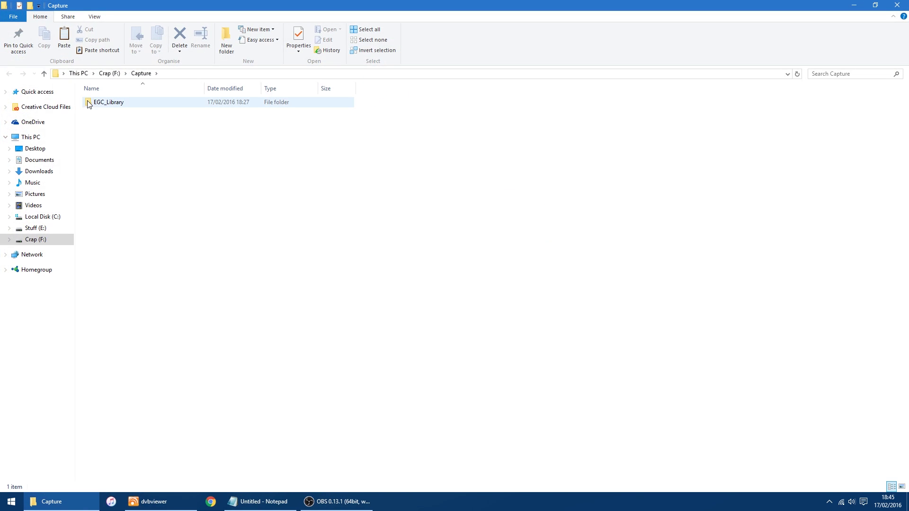
pyautogui.doubleClick(100, 106)
pyautogui.doubleClick(114, 106)
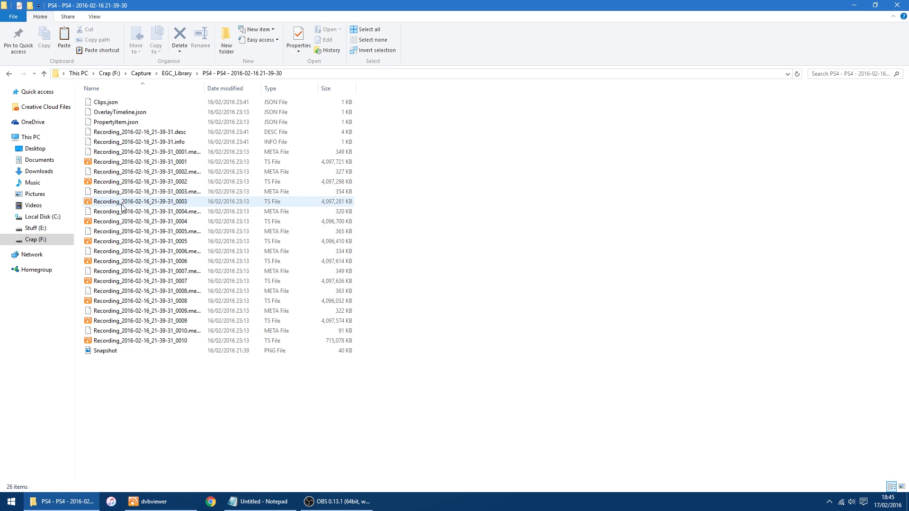
pyautogui.rightClick(475, 230)
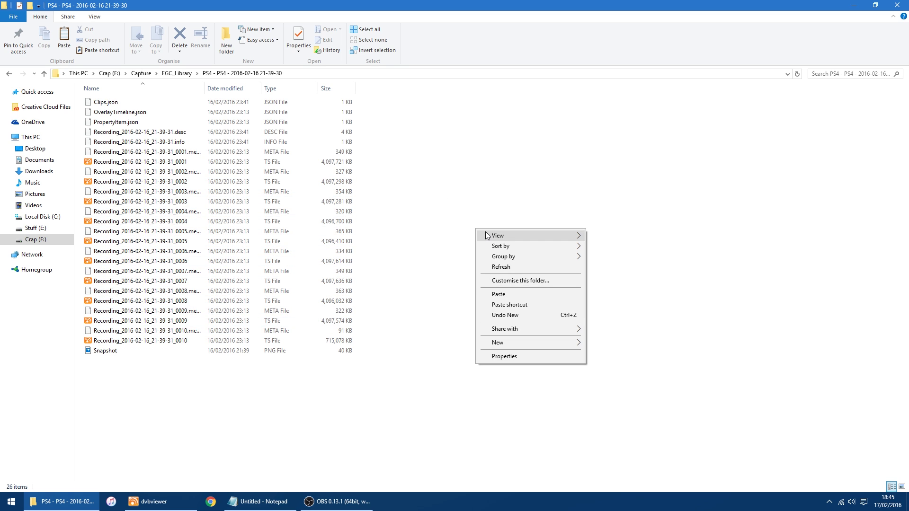
pyautogui.click(512, 294)
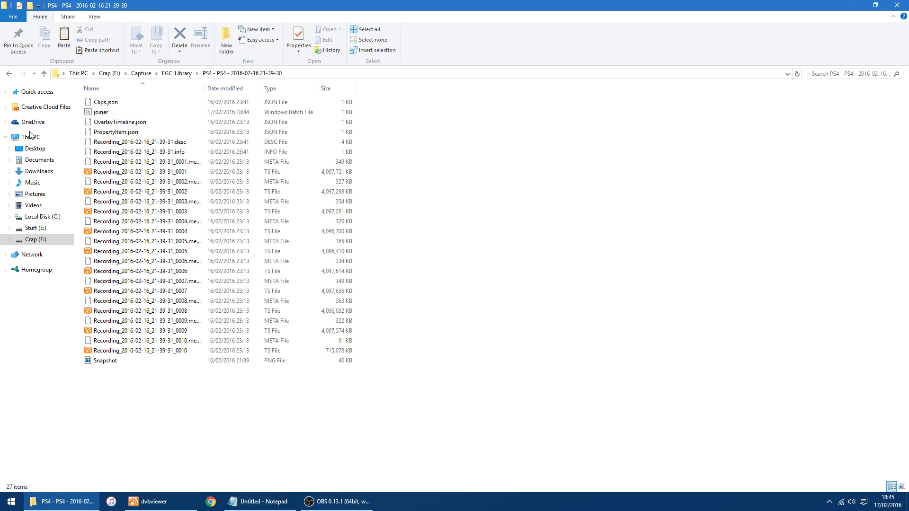
# Run joiner so the TS segments merge into joined_files.ts, moving the console aside
pyautogui.doubleClick(101, 113)
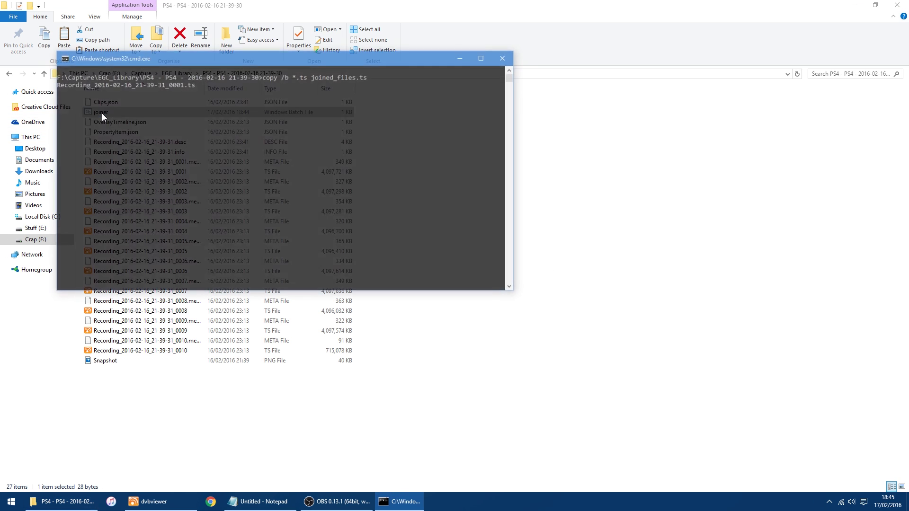
pyautogui.moveTo(220, 56); pyautogui.dragTo(377, 159)
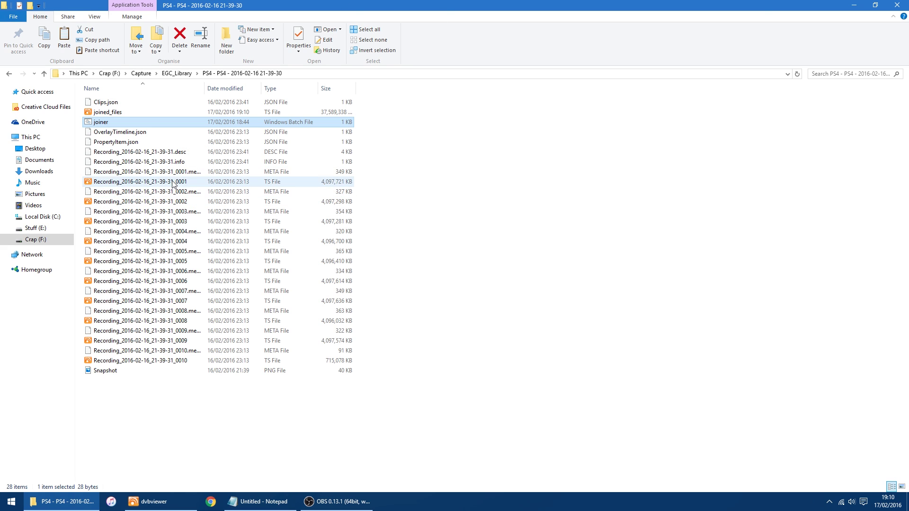
pyautogui.click(106, 114)
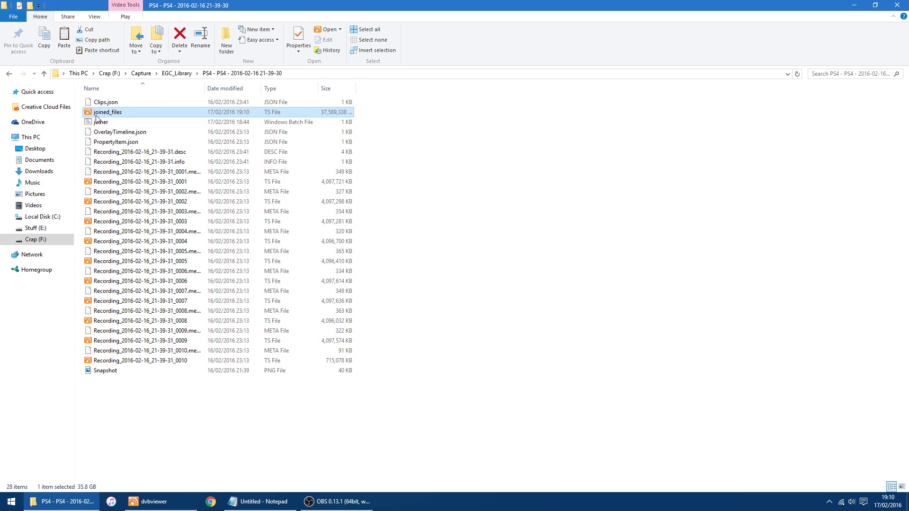
# In DVB Viewer, jump the joined_files.ts playback ahead to about 00:06:08
pyautogui.moveTo(115, 113)
pyautogui.click(151, 501)
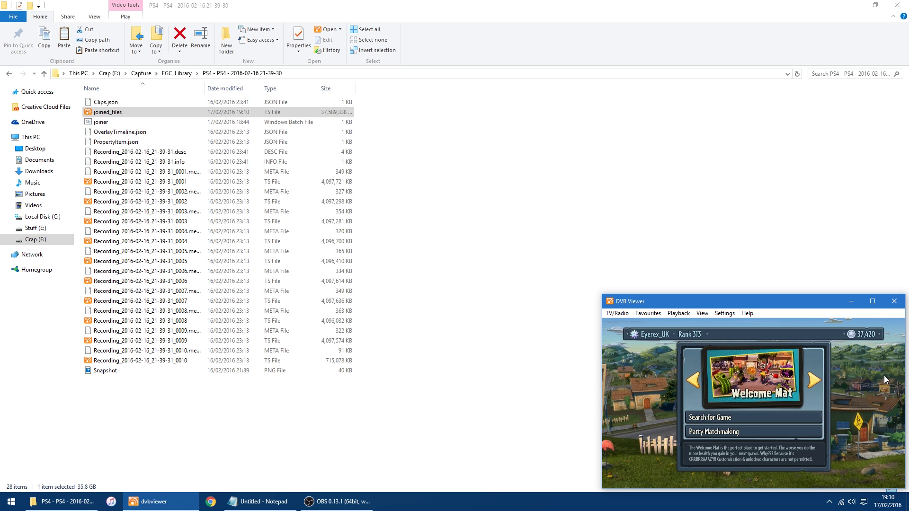
pyautogui.moveTo(621, 472)
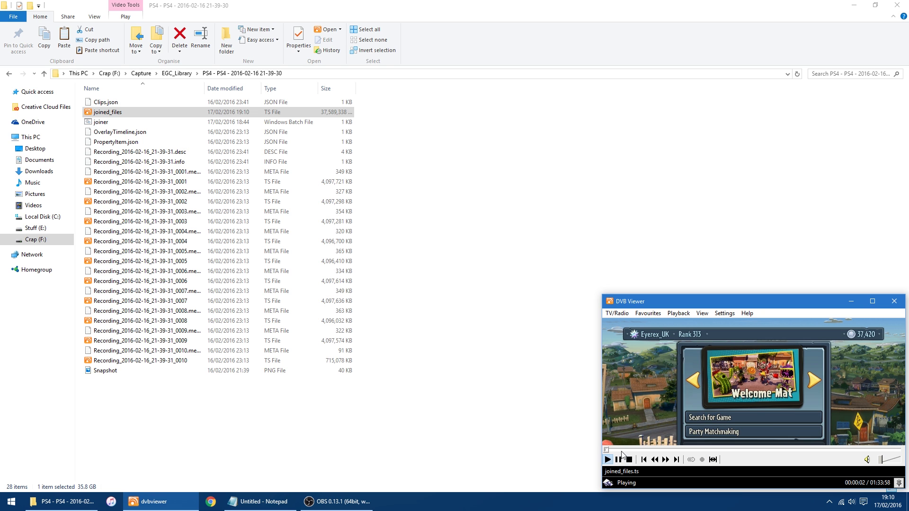
pyautogui.click(623, 448)
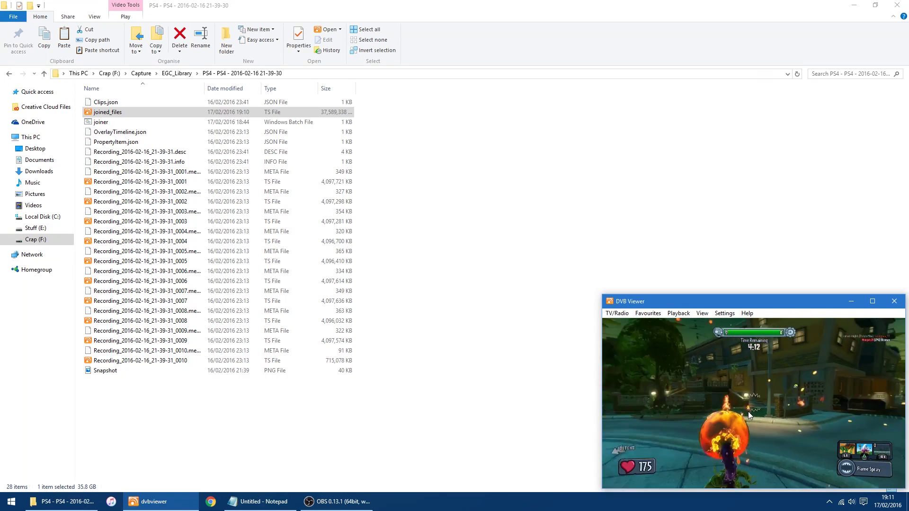
pyautogui.moveTo(720, 488)
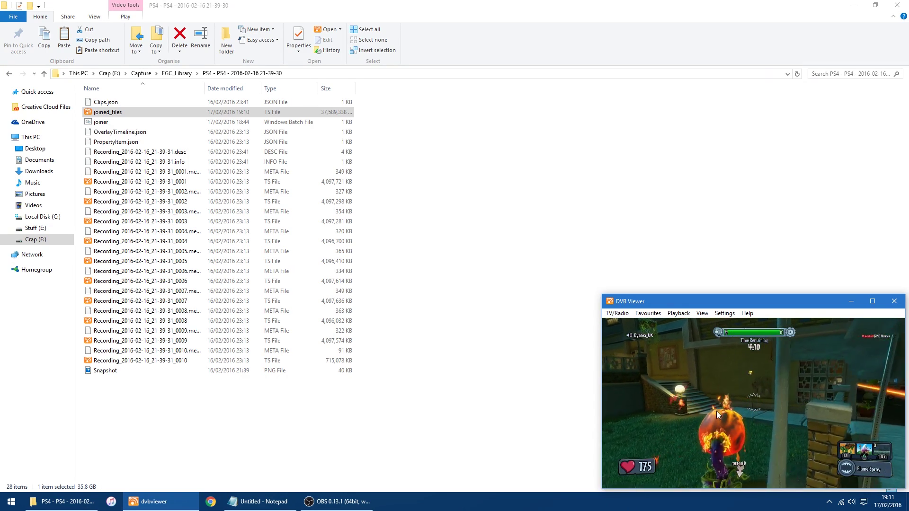